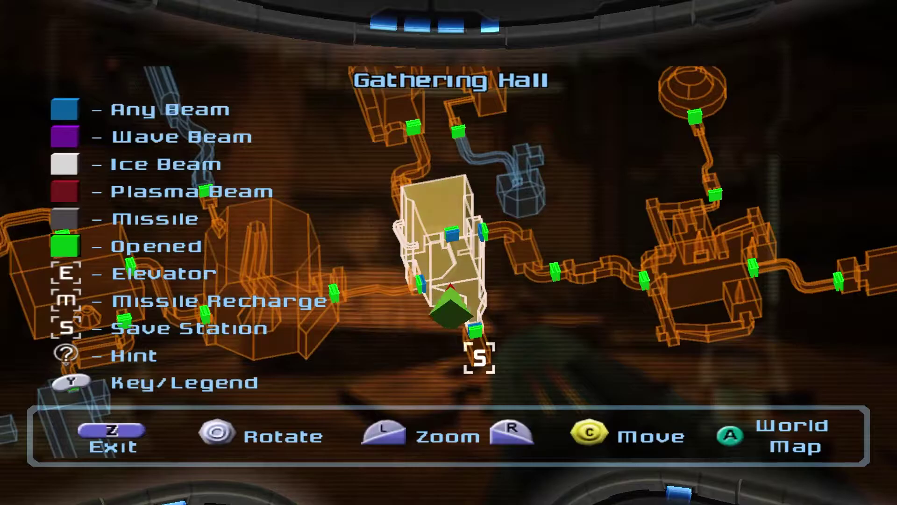
{"action": "key", "text": "z"}
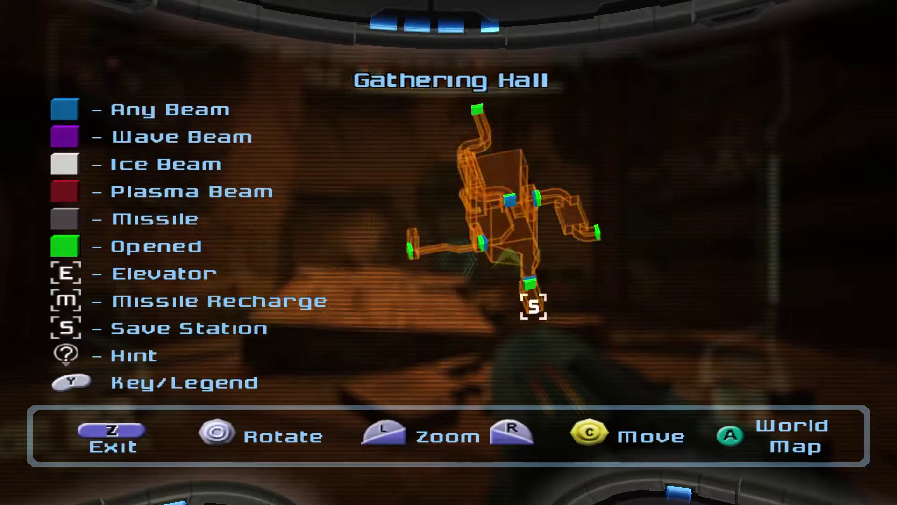
{"action": "key", "text": "x"}
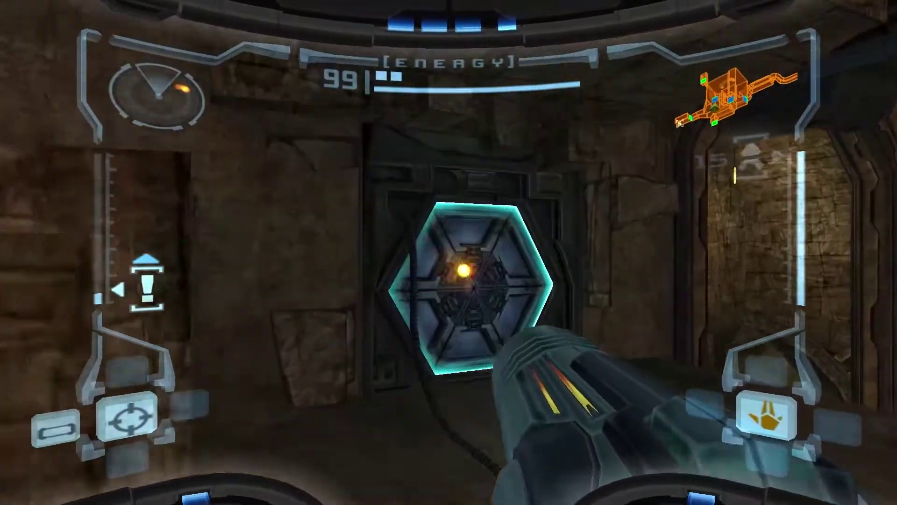
{"action": "key", "text": "Up"}
{"action": "key", "text": "Up"}
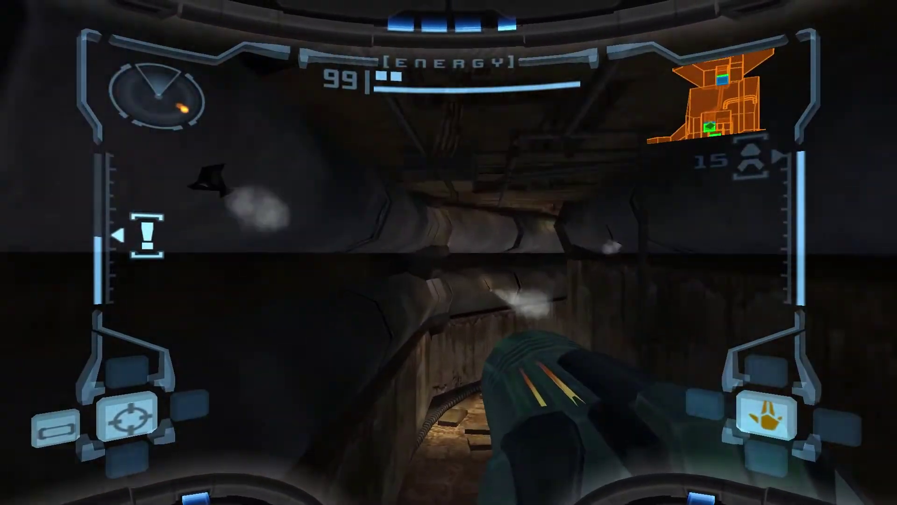
{"action": "key", "text": "Right"}
{"action": "key", "text": "Left"}
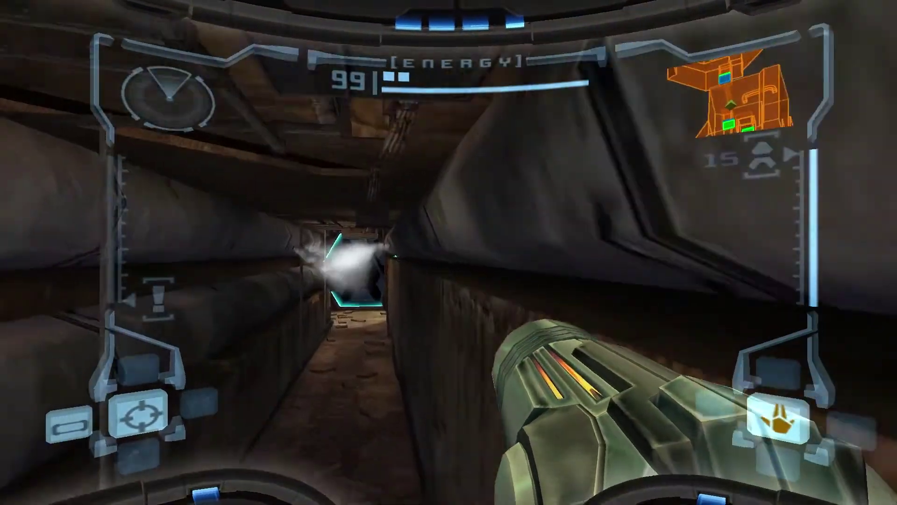
{"action": "key", "text": "Up"}
{"action": "key", "text": "x"}
{"action": "key", "text": "Up"}
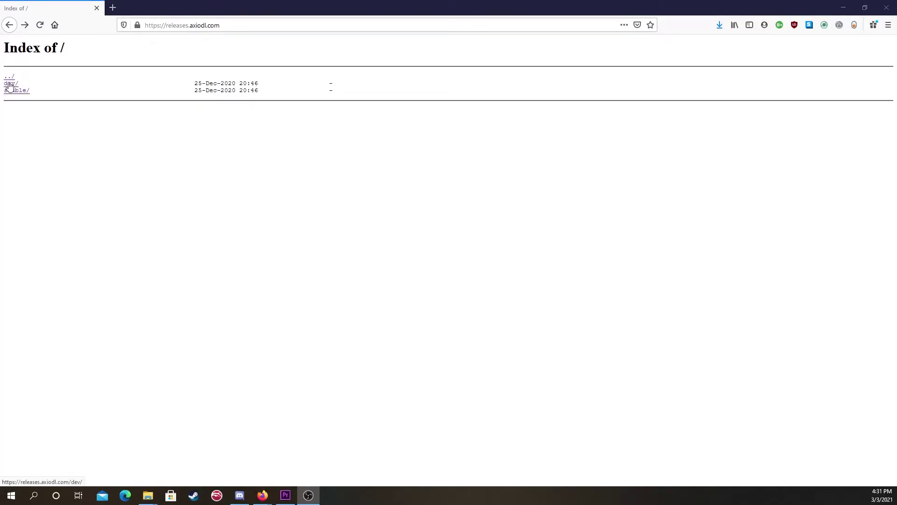
Download the first listed build from the dev/win32 directory of releases.axiodl.com.
{"action": "left_click", "coordinate": [9, 84]}
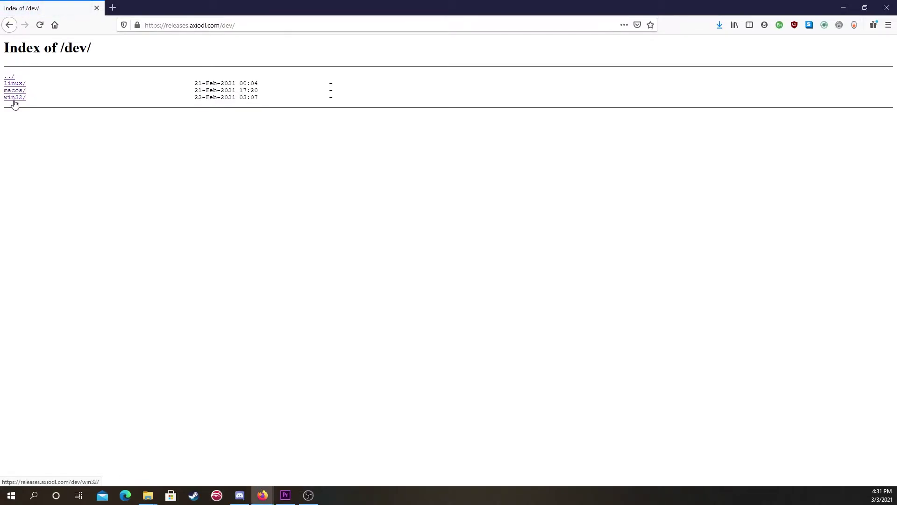
{"action": "left_click", "coordinate": [14, 98]}
{"action": "left_click", "coordinate": [29, 84]}
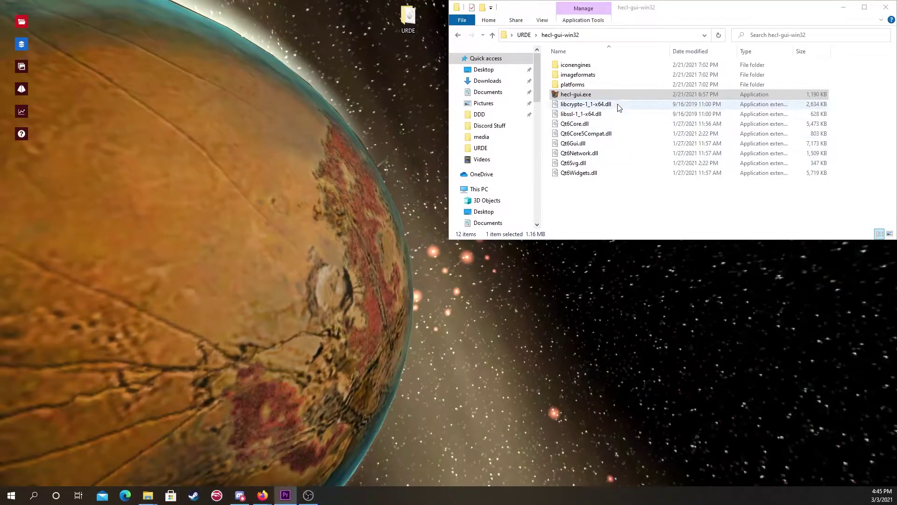
Launch hecl-gui.exe and choose the Development update track with the urde-31-win32-x86_64-avx2 binary.
{"action": "double_click", "coordinate": [620, 92]}
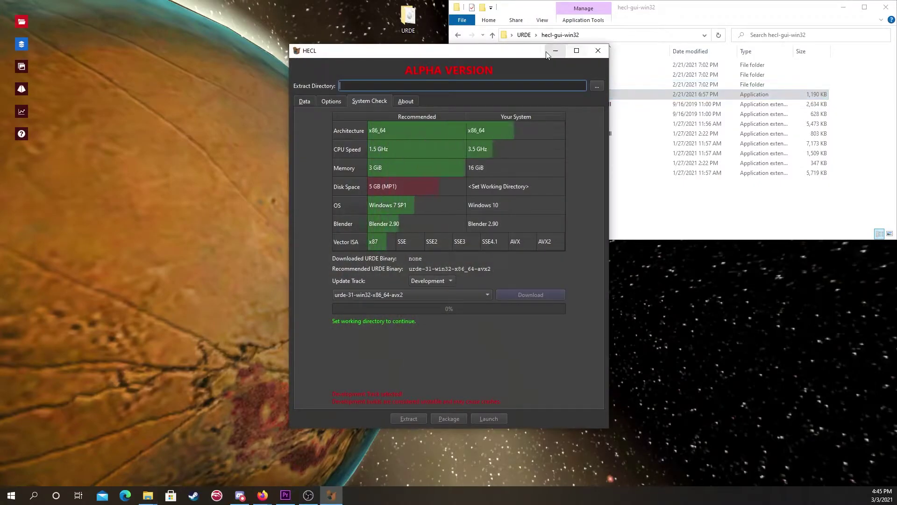
{"action": "left_click_drag", "start_coordinate": [514, 53], "coordinate": [634, 49]}
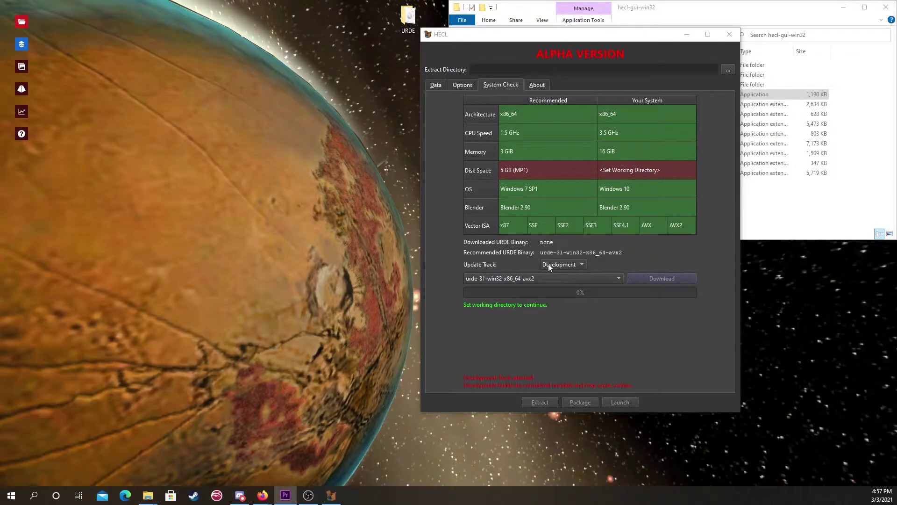
{"action": "left_click", "coordinate": [549, 264]}
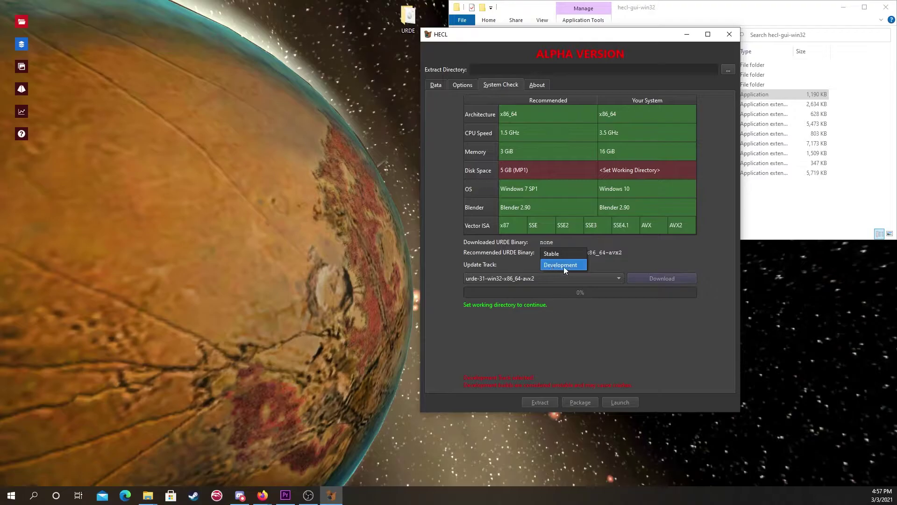
{"action": "left_click", "coordinate": [556, 266]}
{"action": "left_click", "coordinate": [551, 279]}
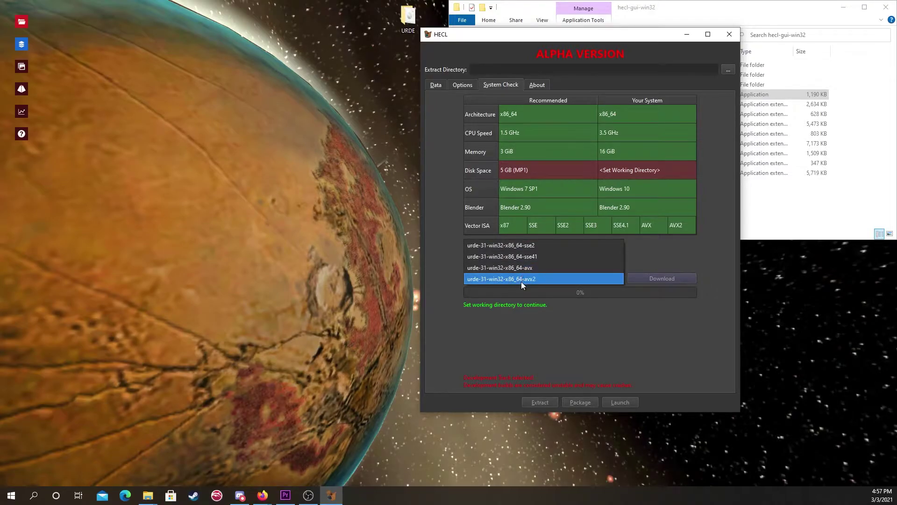
{"action": "left_click", "coordinate": [545, 279]}
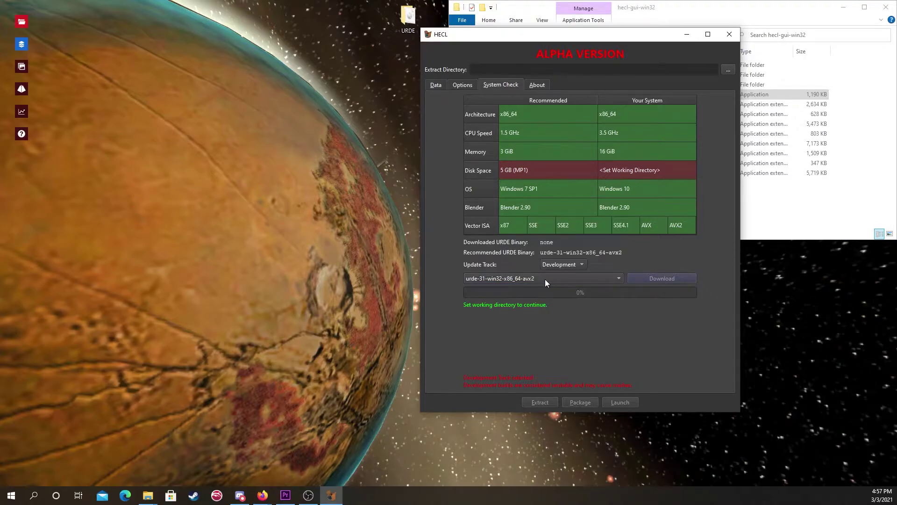
Set the extract directory to the URDE subfolder of Desktop/URDE and download the selected URDE binary.
{"action": "left_click", "coordinate": [727, 71]}
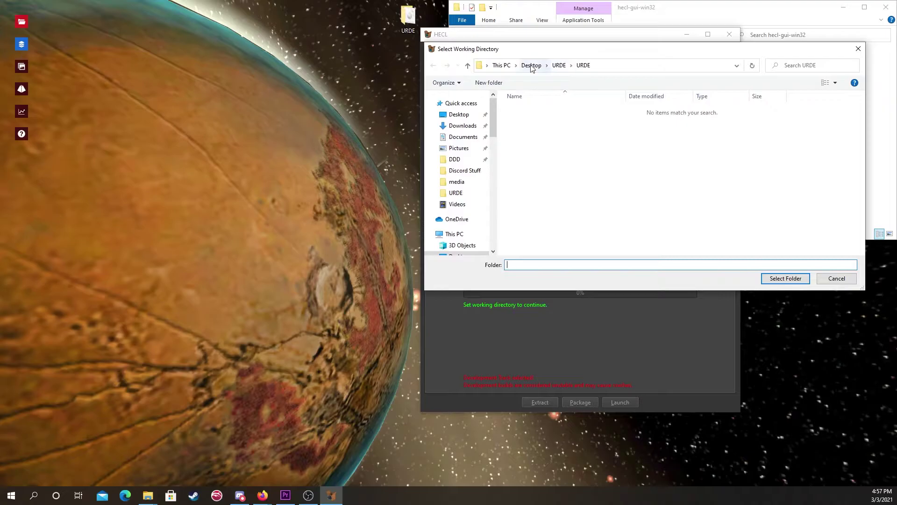
{"action": "left_click", "coordinate": [779, 278]}
{"action": "left_click", "coordinate": [666, 279]}
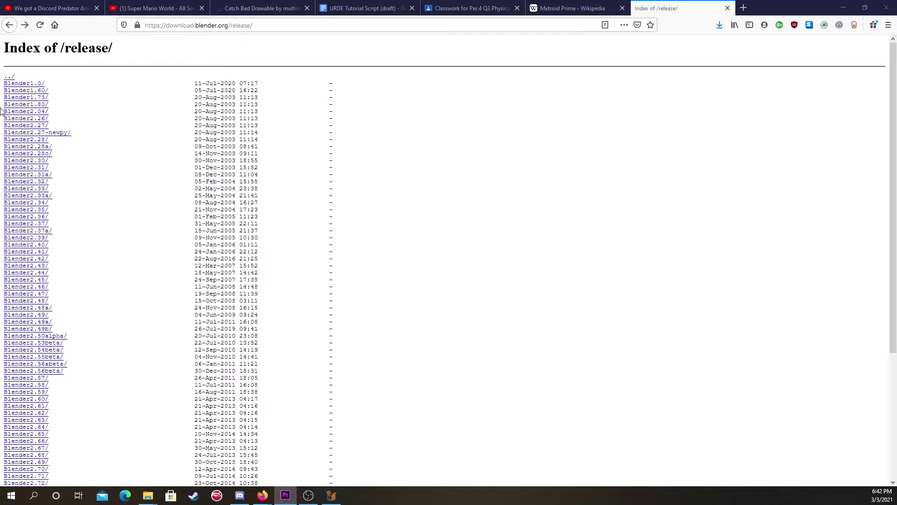
In Firefox, download blender-2.90.0-windows64.msi from the Blender2.90 folder of Blender's release index.
{"action": "scroll", "coordinate": [14, 164], "scroll_direction": "down", "scroll_amount": 5}
{"action": "left_click", "coordinate": [27, 395]}
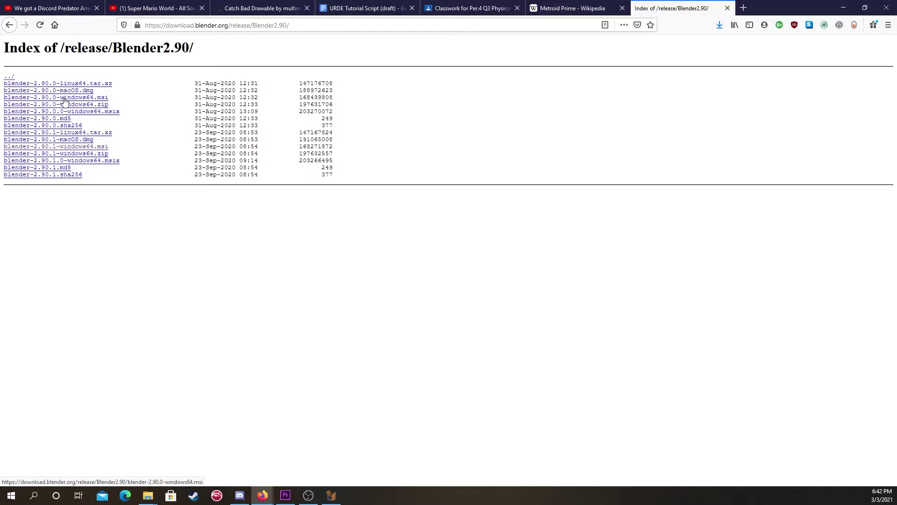
{"action": "left_click", "coordinate": [64, 97]}
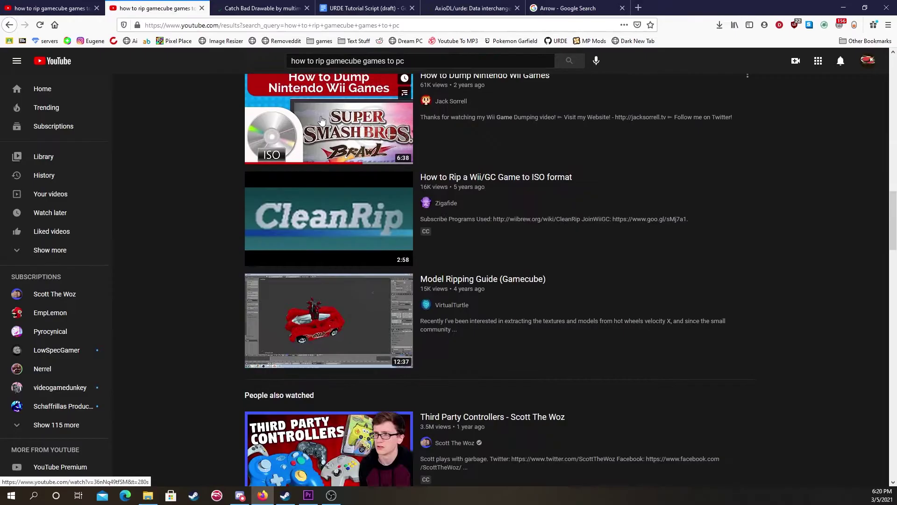
{"action": "scroll", "coordinate": [322, 121], "scroll_direction": "down", "scroll_amount": 15}
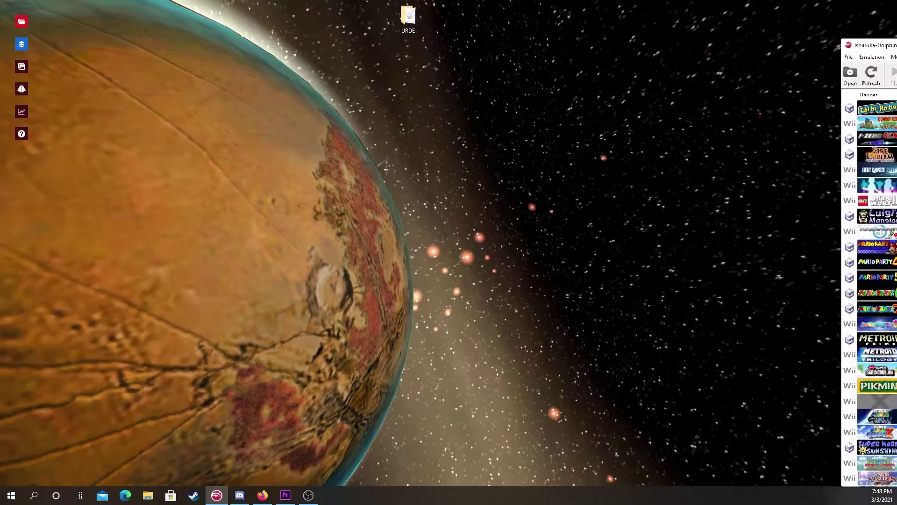
In Ishiiruka-Dolphin, open the Metroid Prime disc information, compute its MD5 checksum and select the checksum text.
{"action": "scroll", "coordinate": [321, 358], "scroll_direction": "down", "scroll_amount": 3}
{"action": "scroll", "coordinate": [320, 357], "scroll_direction": "down", "scroll_amount": 1}
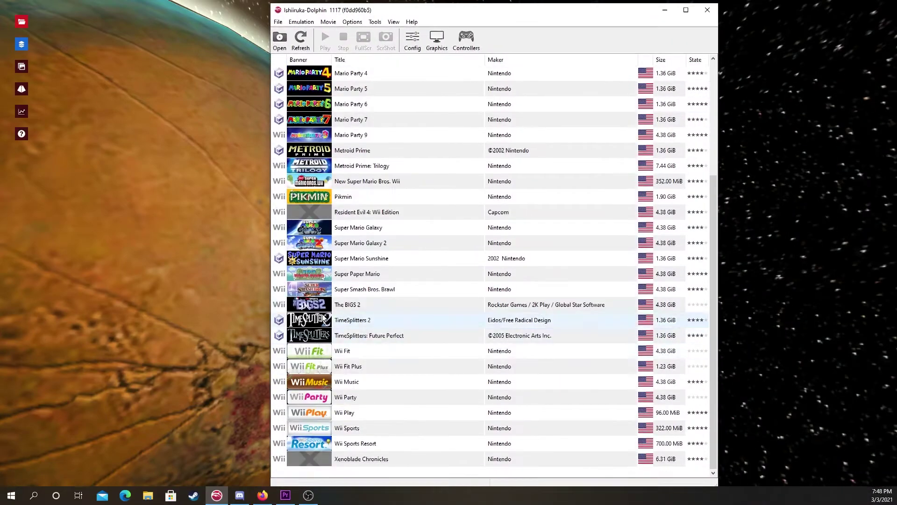
{"action": "right_click", "coordinate": [368, 152]}
{"action": "left_click", "coordinate": [374, 157]}
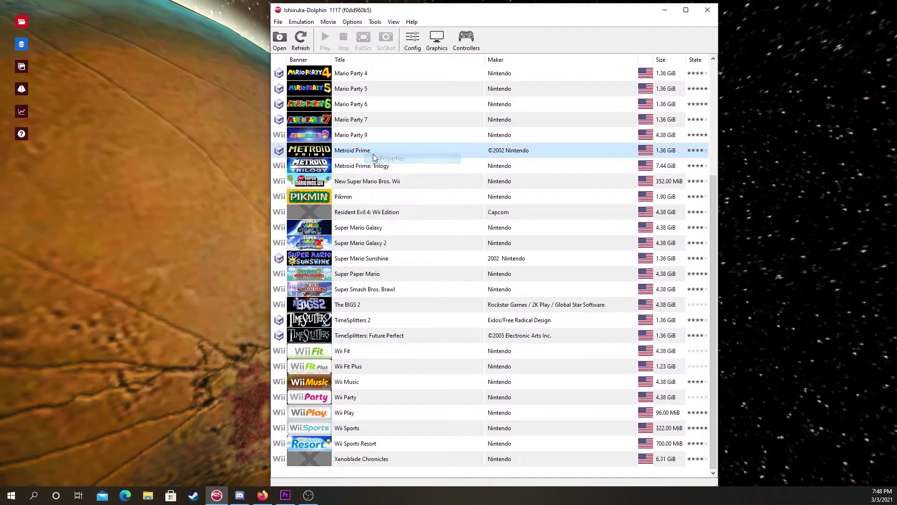
{"action": "left_click", "coordinate": [518, 149]}
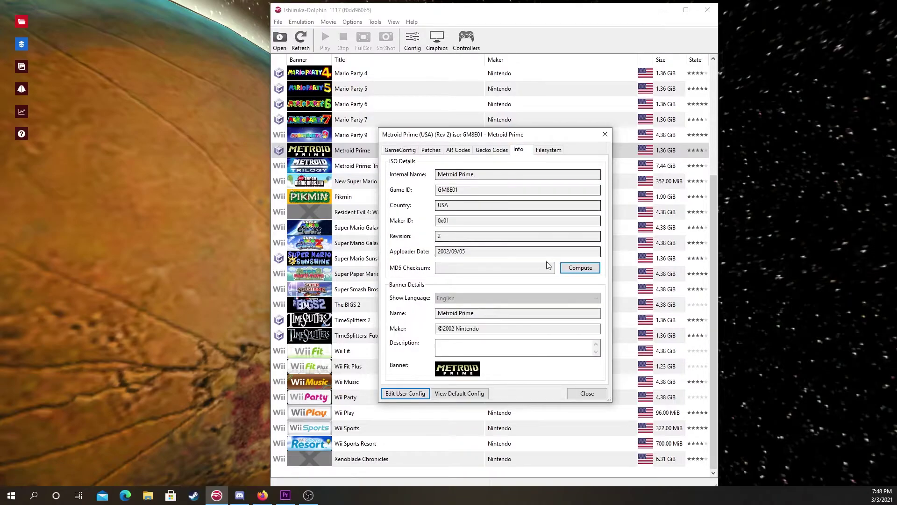
{"action": "left_click", "coordinate": [575, 271]}
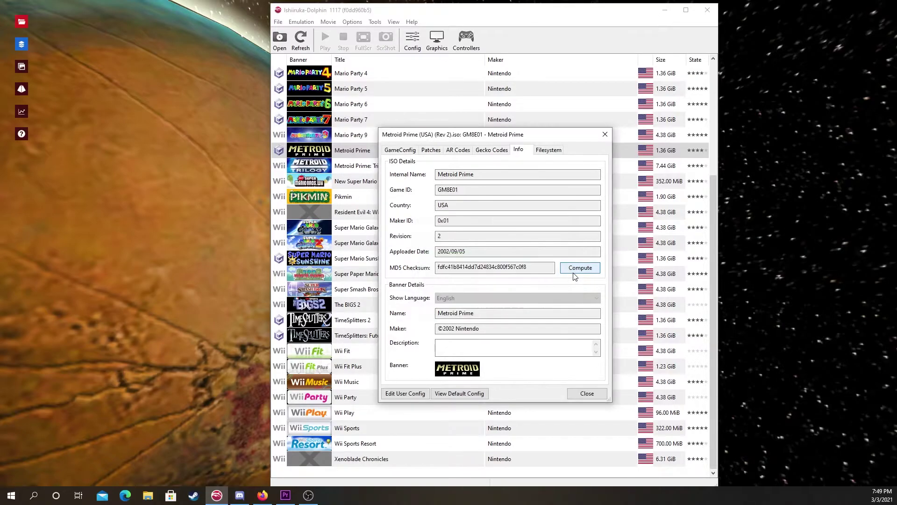
{"action": "left_click_drag", "start_coordinate": [554, 268], "coordinate": [389, 267]}
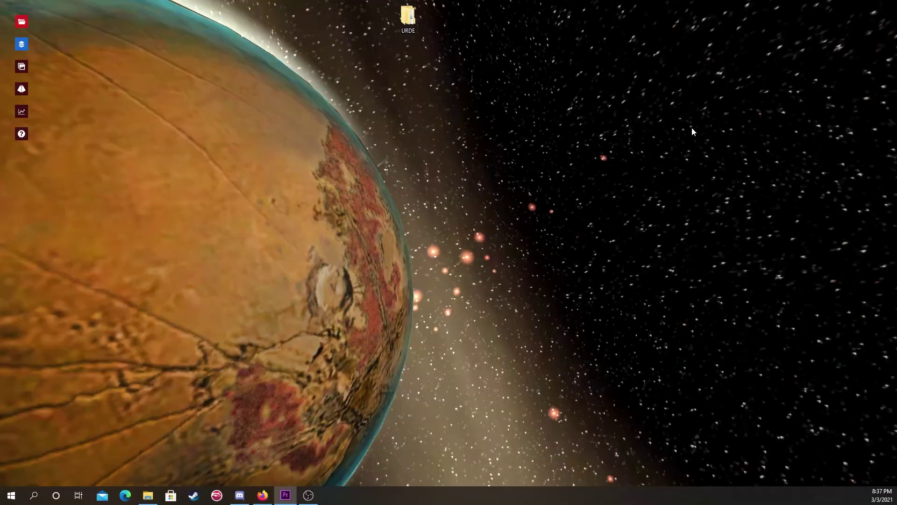
Open the hecl-gui-win32 folder inside the desktop's URDE folder and launch hecl-gui.exe.
{"action": "double_click", "coordinate": [407, 27]}
{"action": "double_click", "coordinate": [370, 65]}
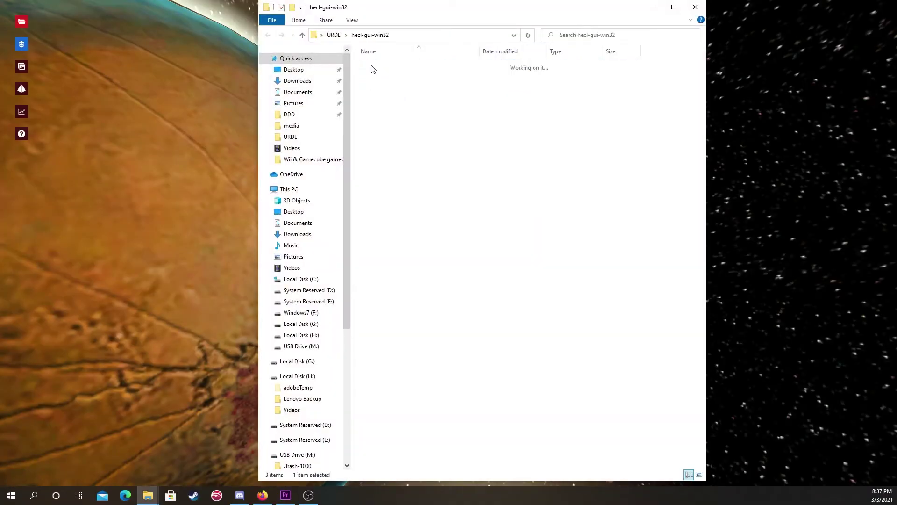
{"action": "left_click", "coordinate": [373, 95]}
{"action": "double_click", "coordinate": [373, 96]}
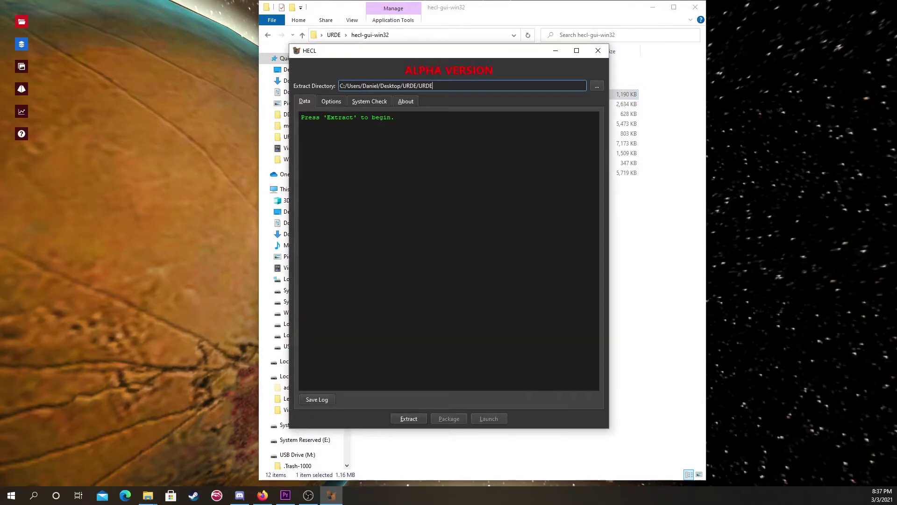
Extract the Metroid Prime disc image from the Wii & Gamecube games folder.
{"action": "left_click", "coordinate": [403, 420]}
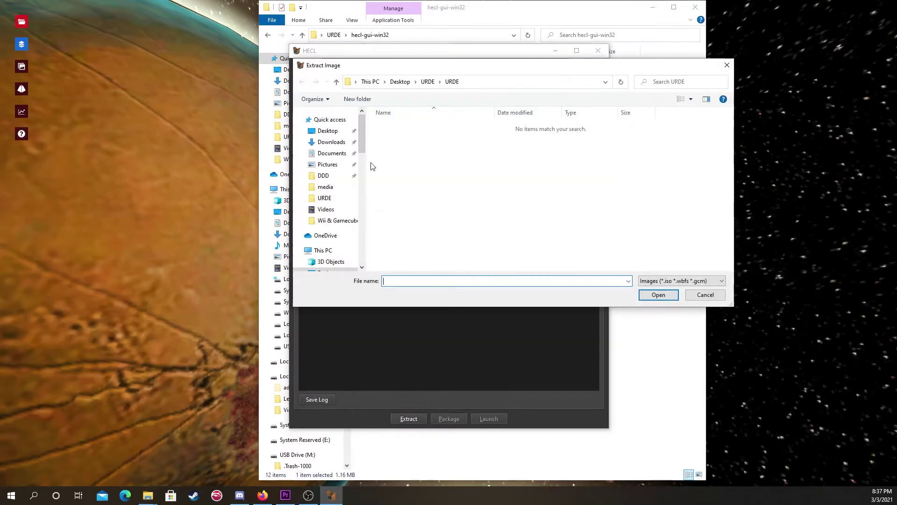
{"action": "left_click", "coordinate": [337, 220]}
{"action": "scroll", "coordinate": [426, 189], "scroll_direction": "down", "scroll_amount": 2}
{"action": "double_click", "coordinate": [408, 227]}
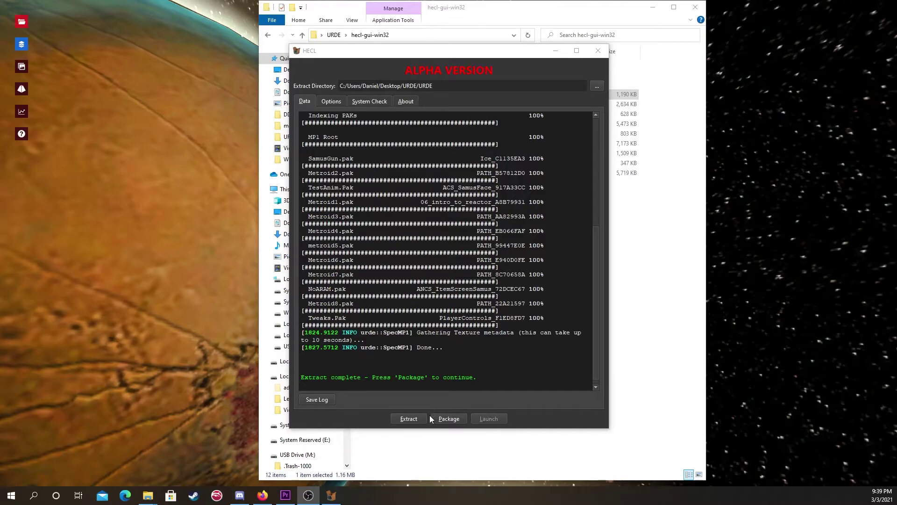
Package the extracted game data and launch URDE.
{"action": "left_click", "coordinate": [442, 417]}
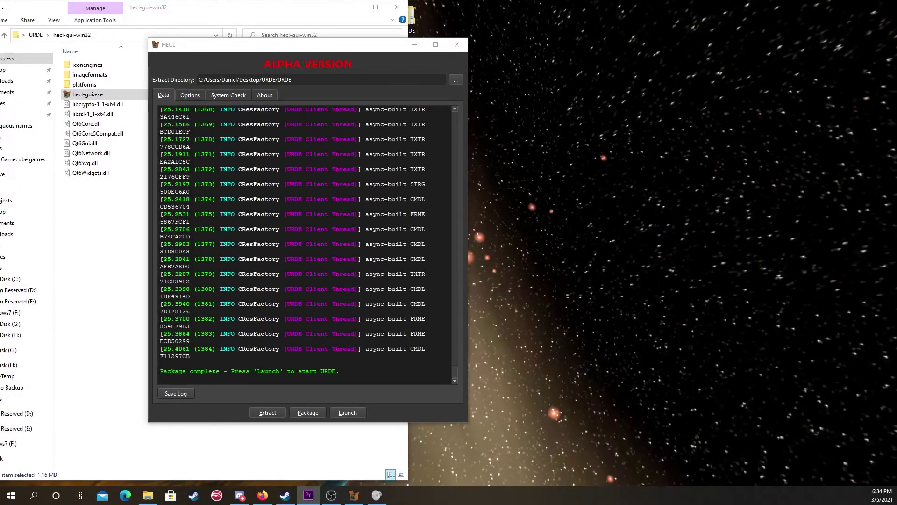
{"action": "left_click", "coordinate": [354, 414]}
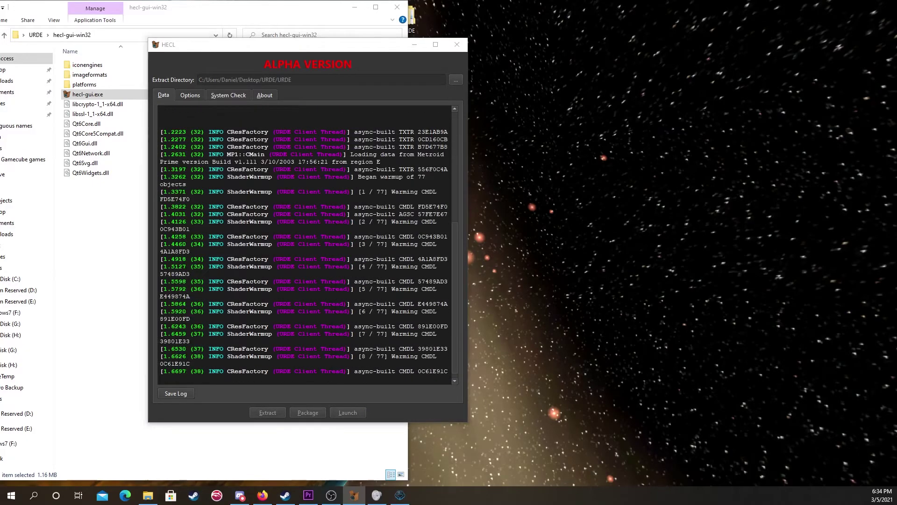
Arrange the HECL and URDE windows side by side and bring the URDE game window to the front.
{"action": "left_click_drag", "start_coordinate": [335, 92], "coordinate": [351, 133]}
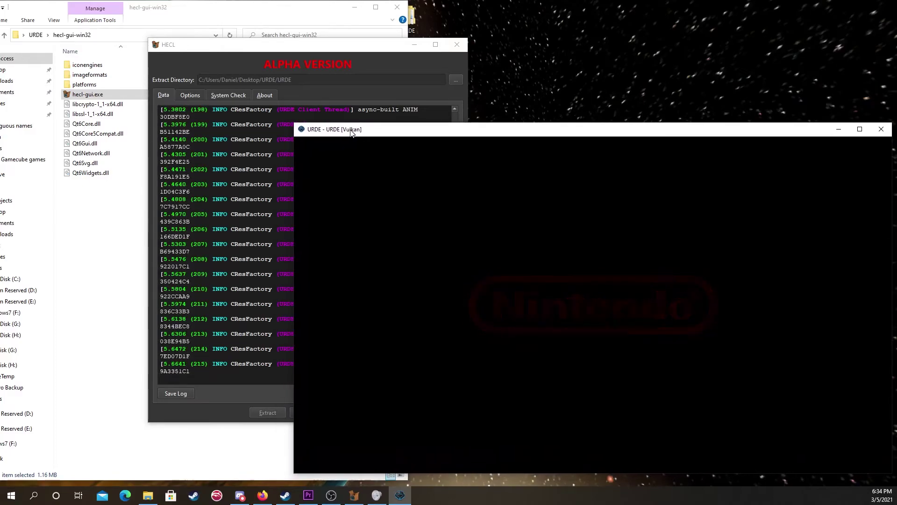
{"action": "left_click_drag", "start_coordinate": [227, 49], "coordinate": [78, 40]}
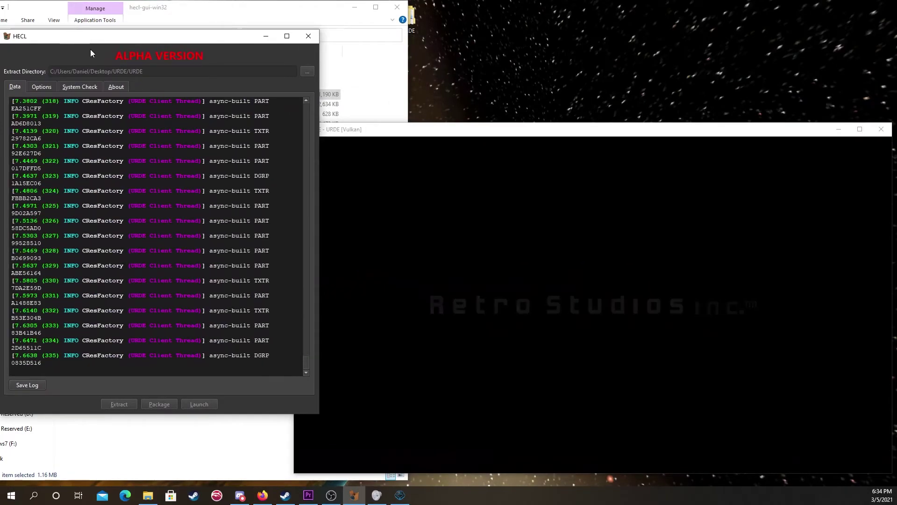
{"action": "left_click", "coordinate": [403, 150]}
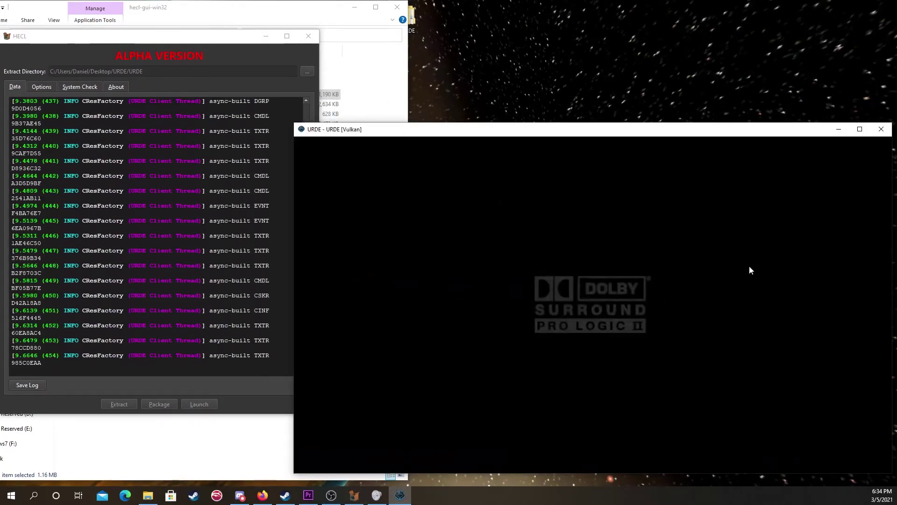